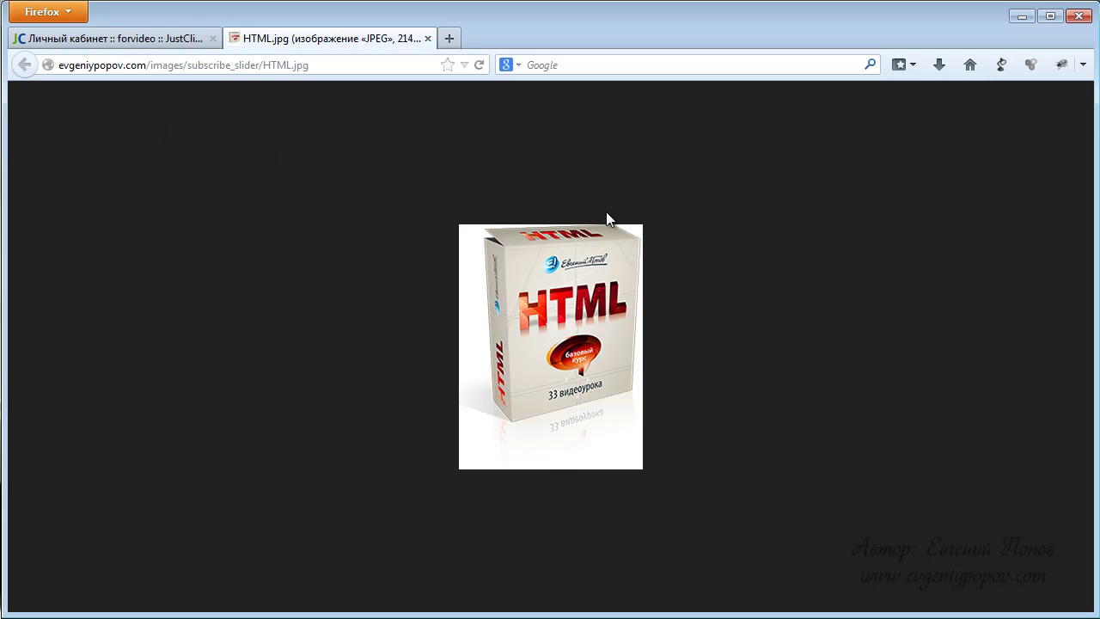
Switch to the JustClick account and open the form for a new subscriber group in the mailings section.
{"action": "left_click", "coordinate": [117, 39]}
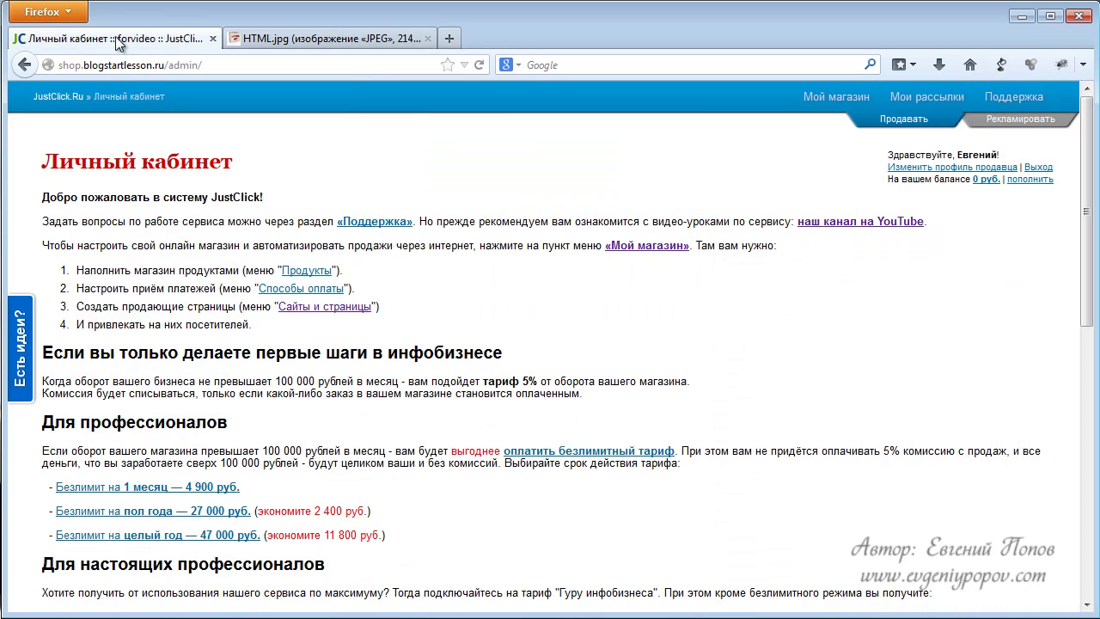
{"action": "left_click", "coordinate": [932, 95]}
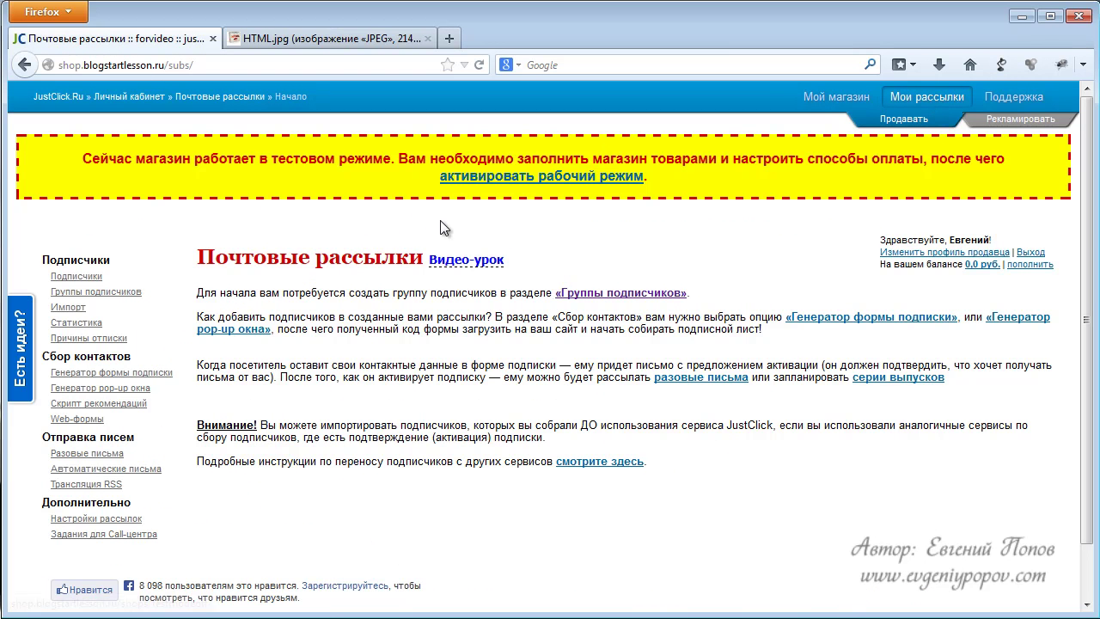
{"action": "left_click", "coordinate": [110, 294]}
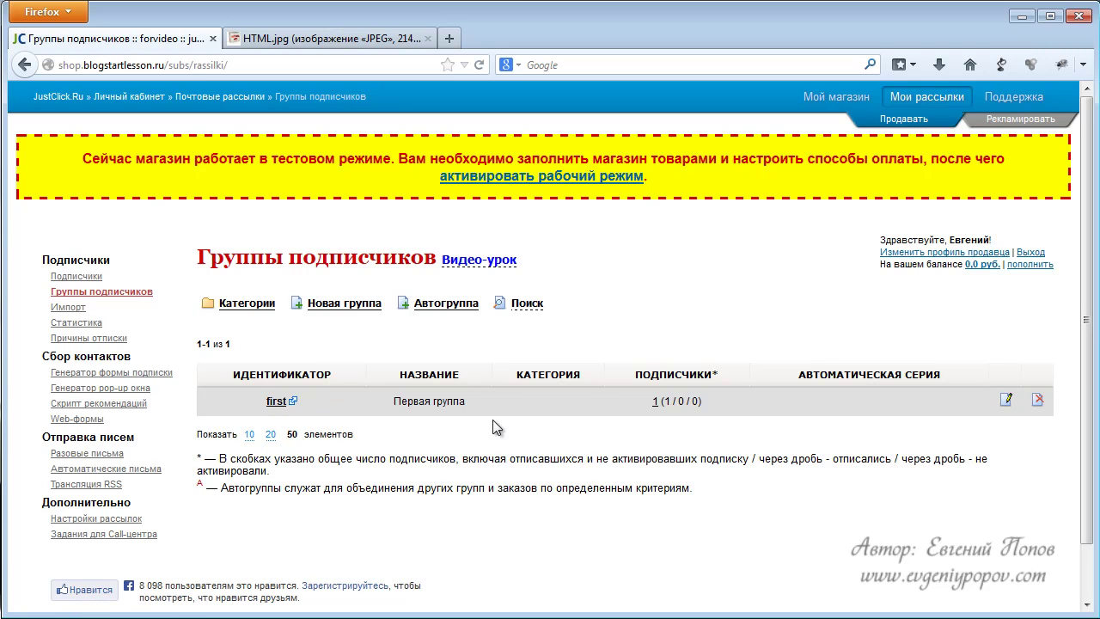
{"action": "left_click", "coordinate": [329, 308]}
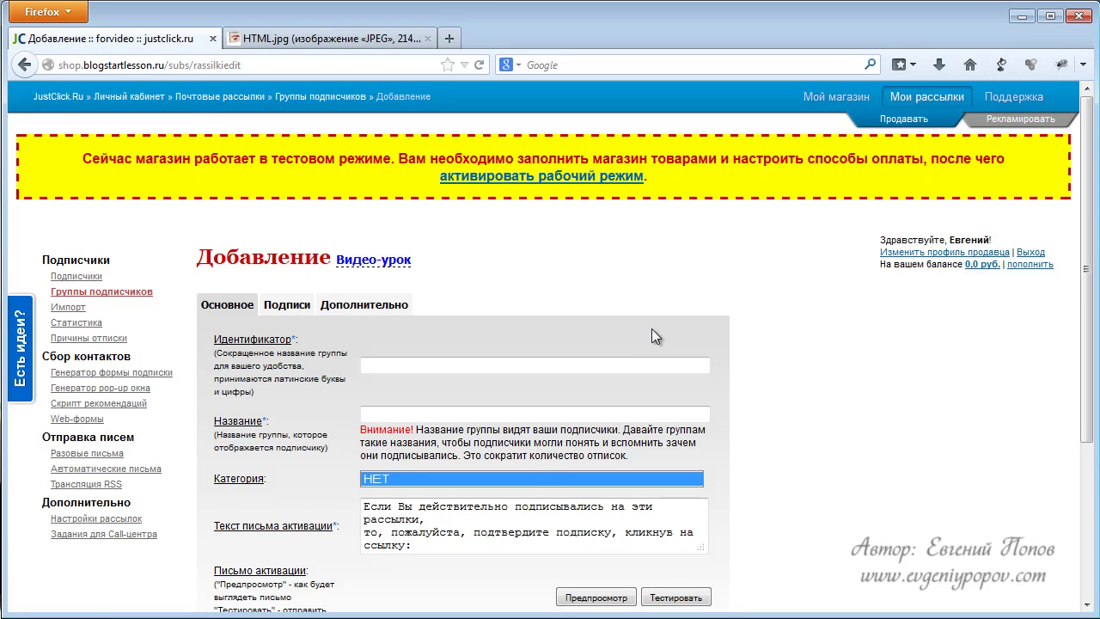
Set the new group's identifier to html33 and its name to "Бесплатный курс по HTML (33 видеоурока)".
{"action": "scroll", "coordinate": [636, 328], "scroll_direction": "down", "scroll_amount": 2}
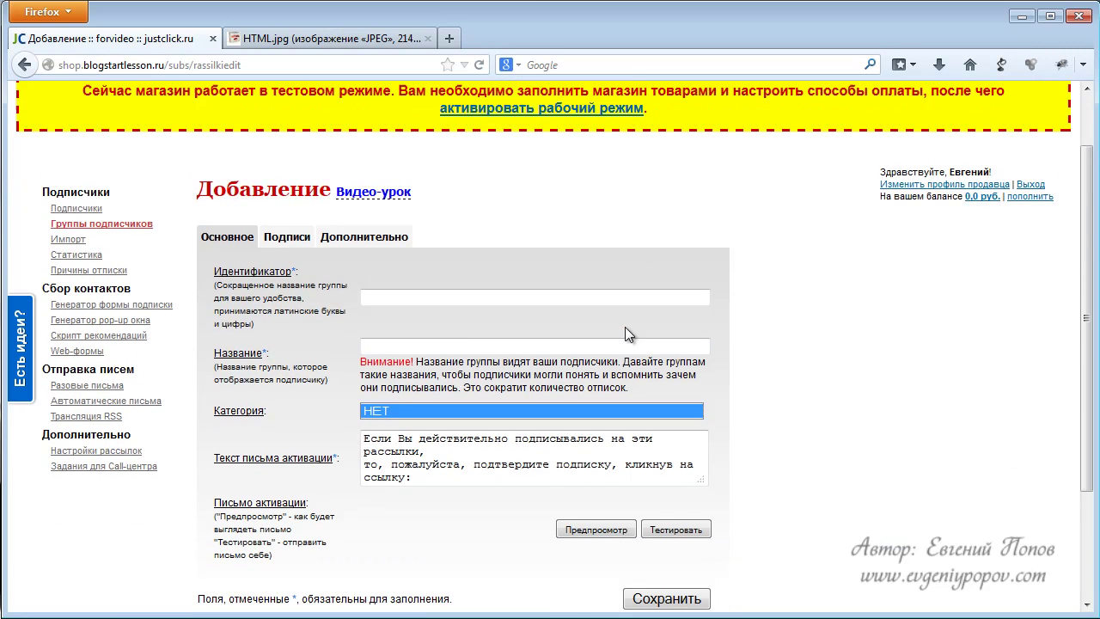
{"action": "left_click", "coordinate": [454, 274]}
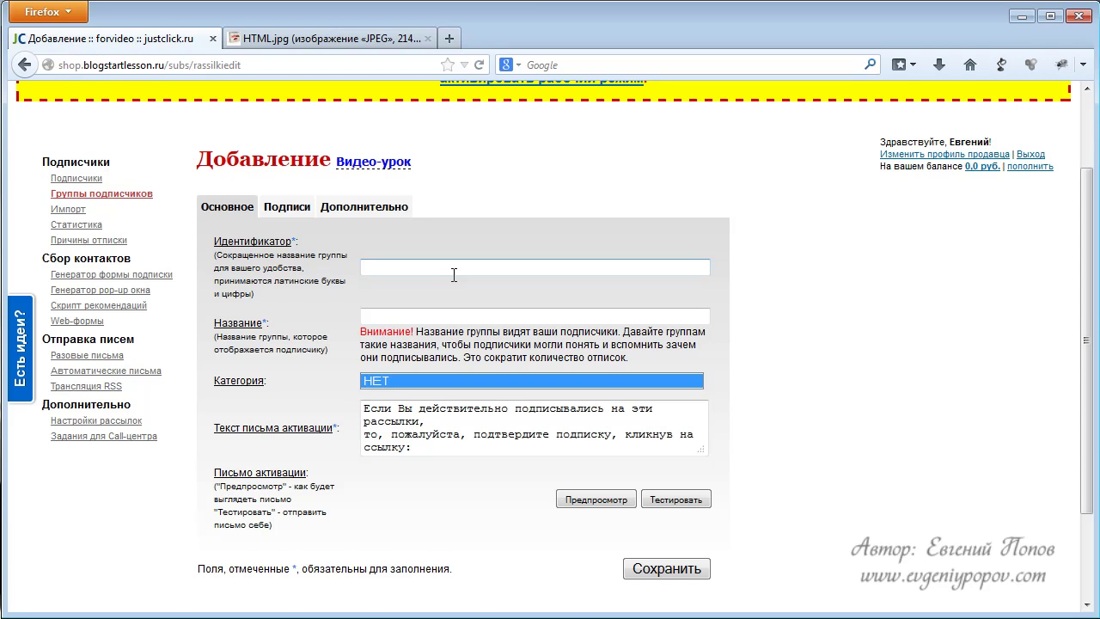
{"action": "type", "text": "html33"}
{"action": "left_click", "coordinate": [397, 316]}
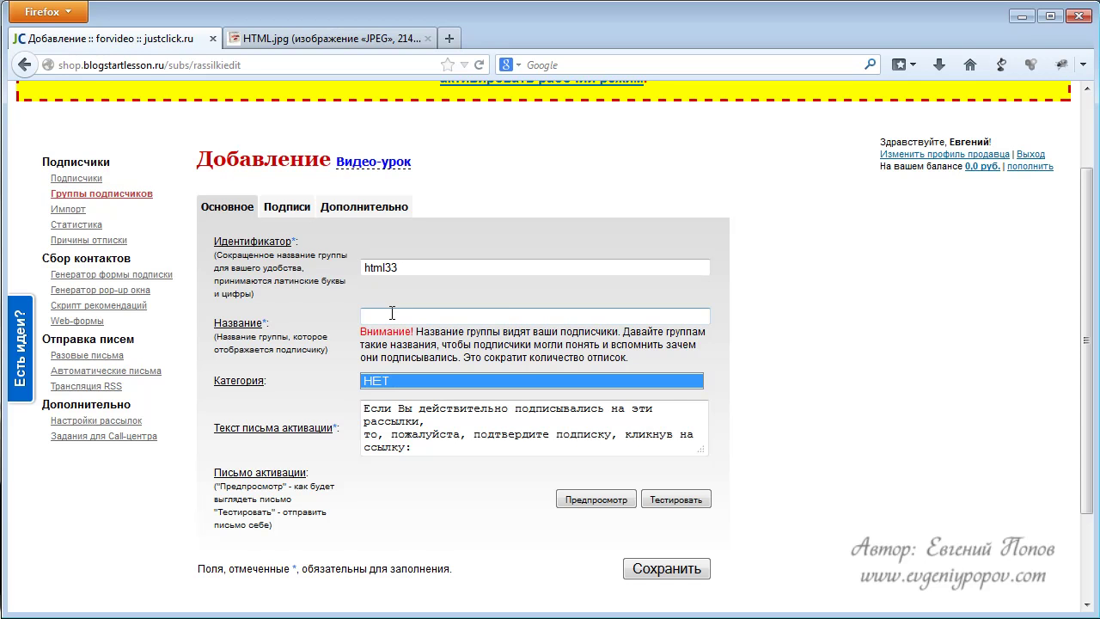
{"action": "type", "text": "Бесплатный курс по HTML (33 видеоурока)"}
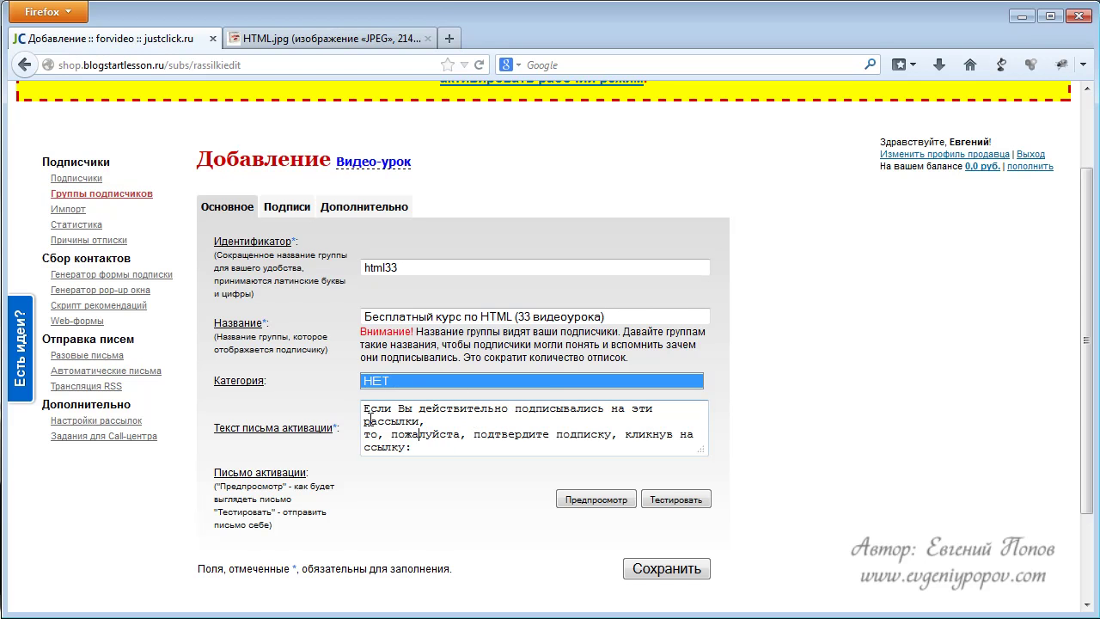
Review the activation letter text, preview the full activation e-mail with the group name and author, and close the preview.
{"action": "left_click_drag", "start_coordinate": [364, 411], "coordinate": [466, 449]}
{"action": "left_click", "coordinate": [452, 439]}
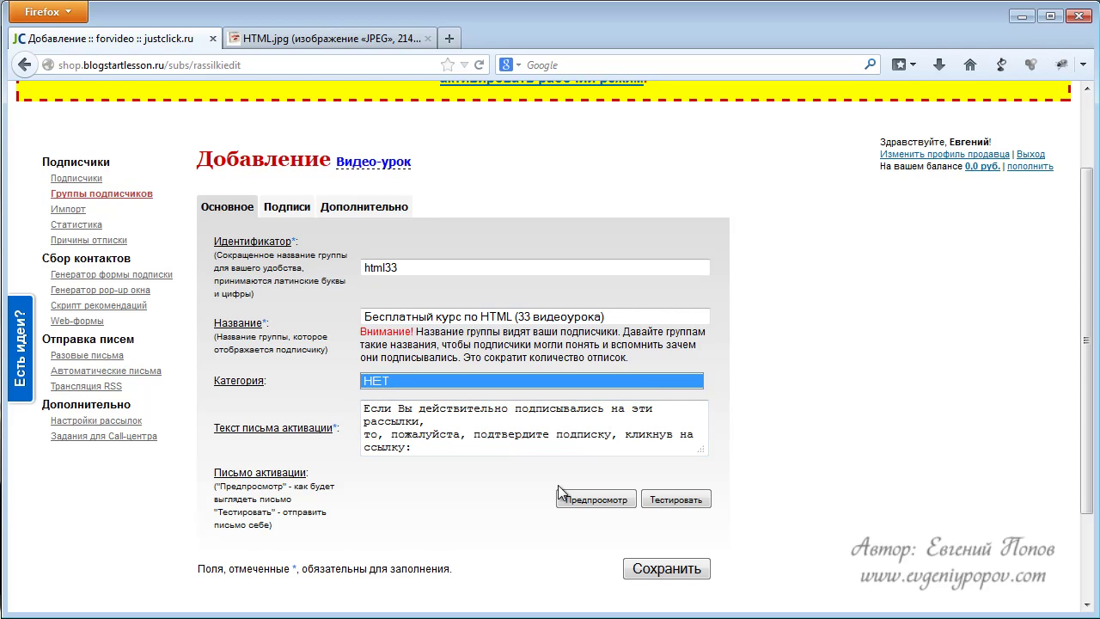
{"action": "scroll", "coordinate": [572, 432], "scroll_direction": "down", "scroll_amount": 2}
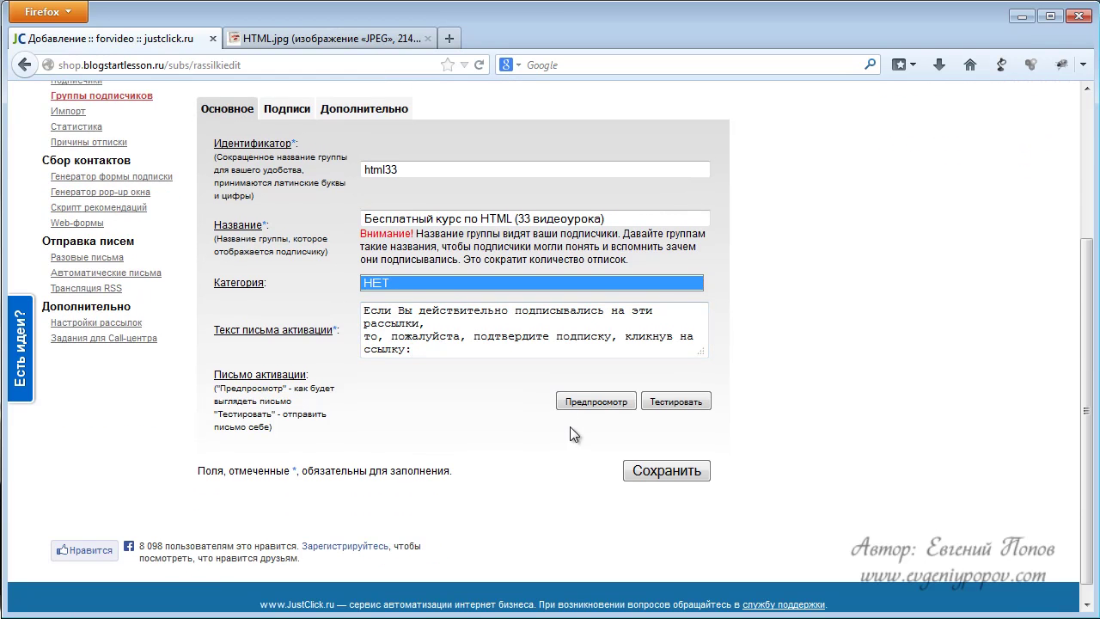
{"action": "left_click", "coordinate": [589, 406]}
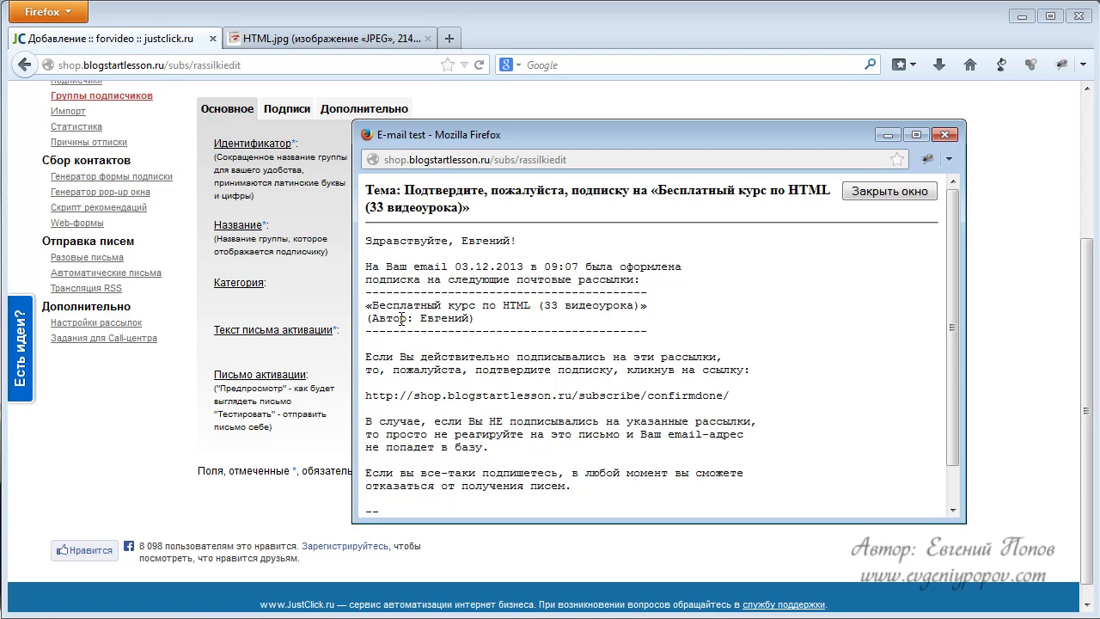
{"action": "left_click_drag", "start_coordinate": [486, 321], "coordinate": [365, 305]}
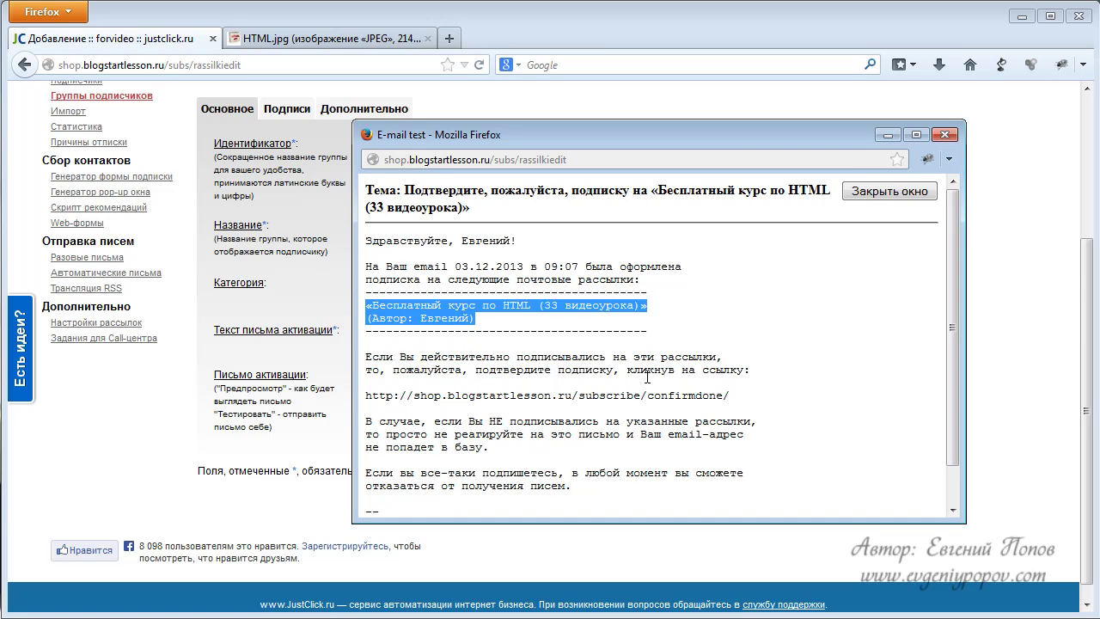
{"action": "left_click", "coordinate": [697, 388]}
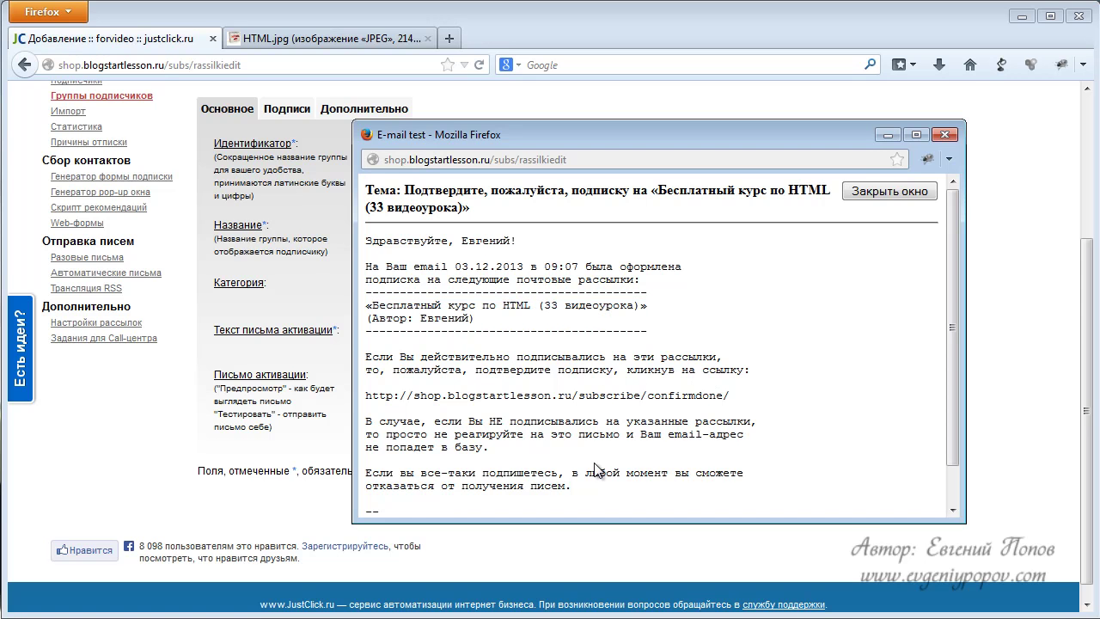
{"action": "left_click", "coordinate": [896, 193]}
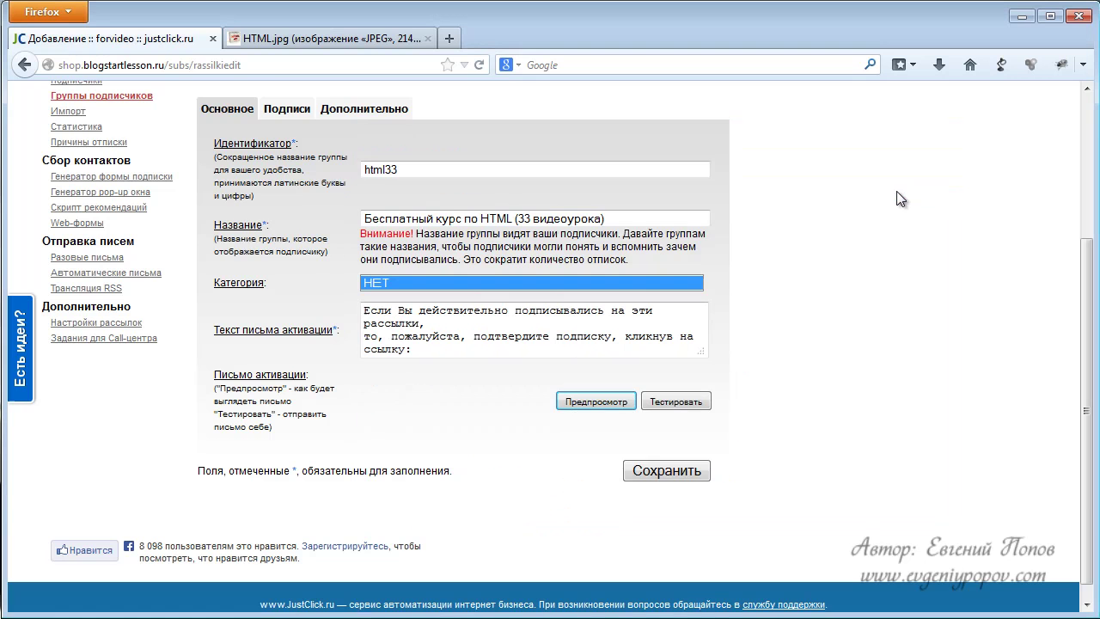
Enter the author's full name as the default sender name in the group's signature settings.
{"action": "scroll", "coordinate": [432, 225], "scroll_direction": "up", "scroll_amount": 2}
{"action": "scroll", "coordinate": [431, 226], "scroll_direction": "up", "scroll_amount": 1}
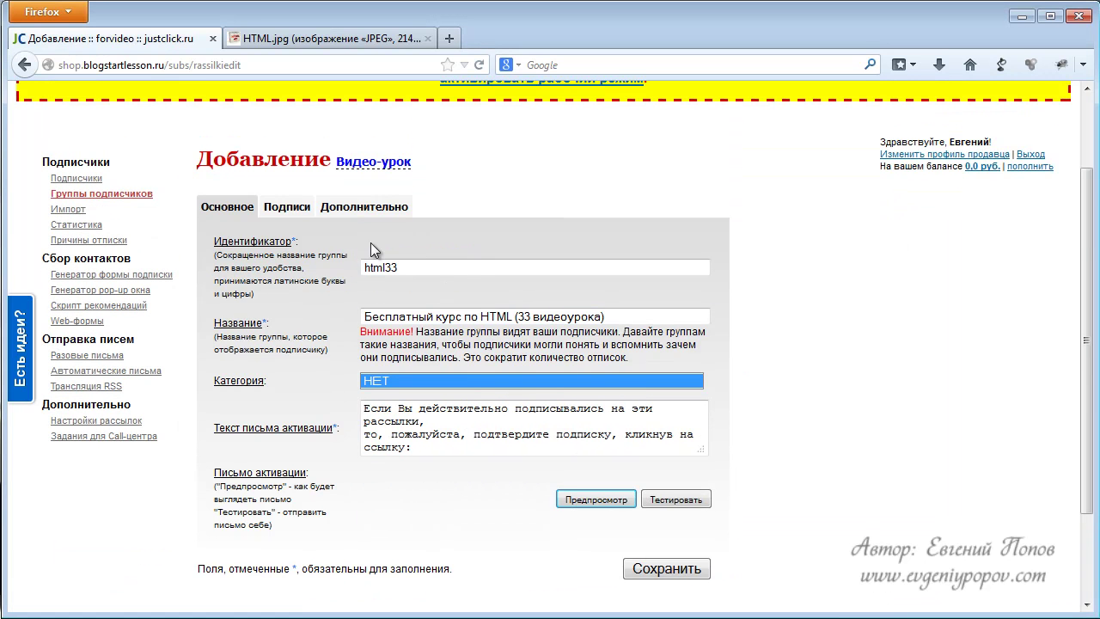
{"action": "left_click", "coordinate": [289, 208]}
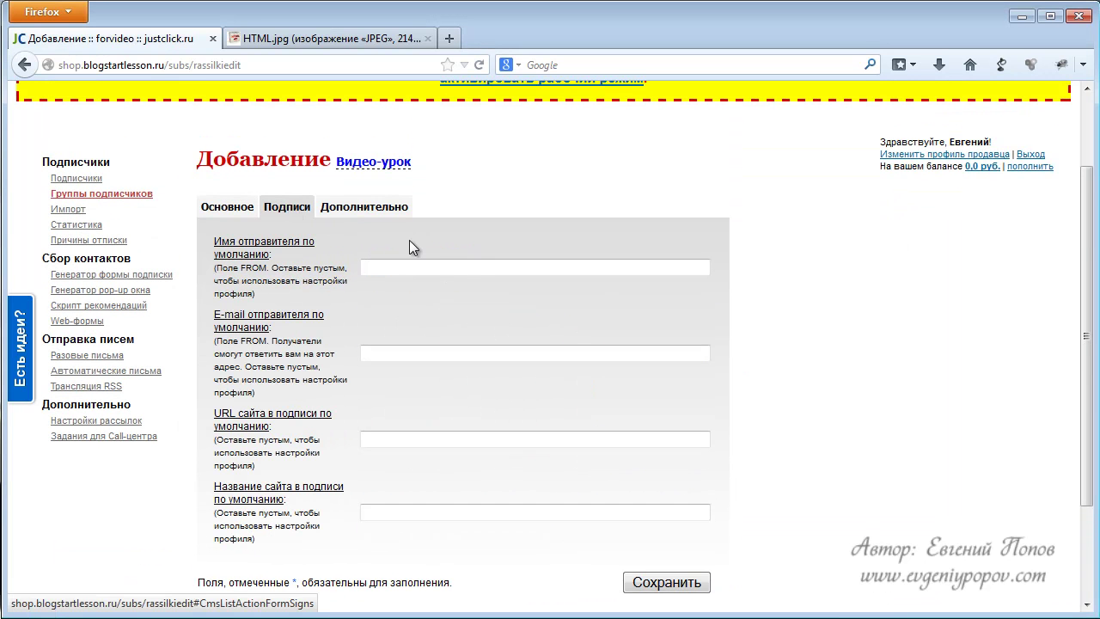
{"action": "left_click", "coordinate": [391, 266]}
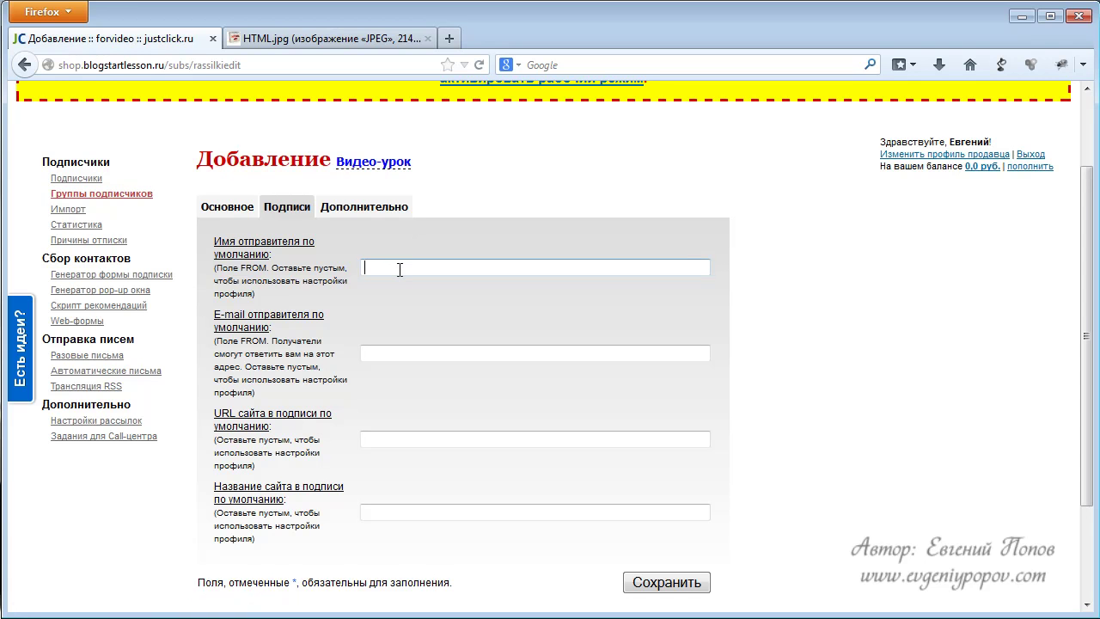
{"action": "type", "text": "Евгени"}
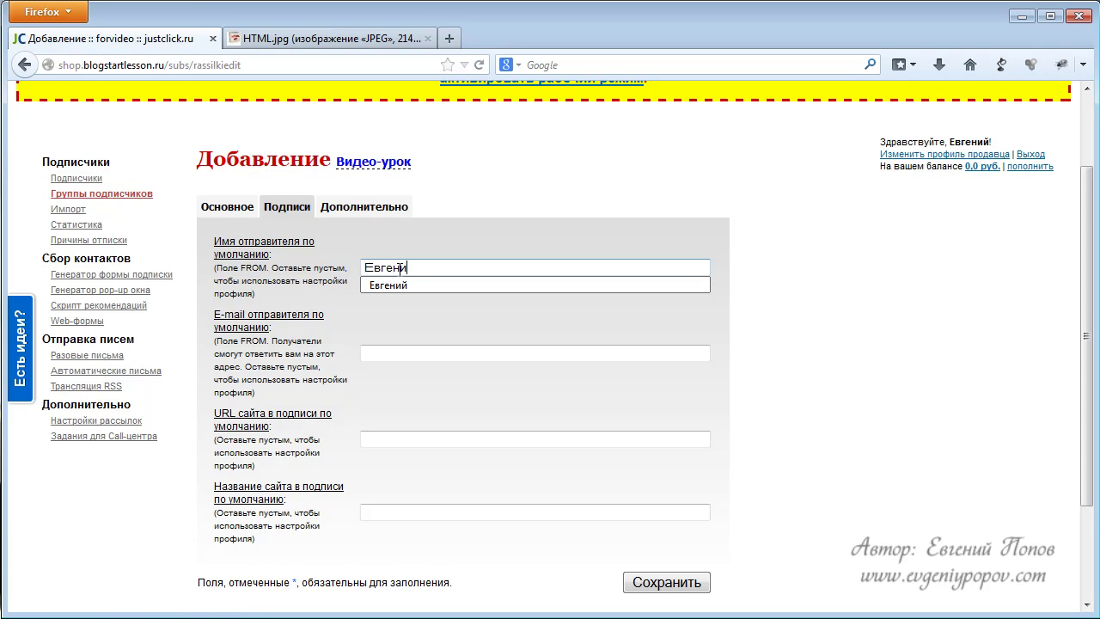
{"action": "type", "text": "й Попо"}
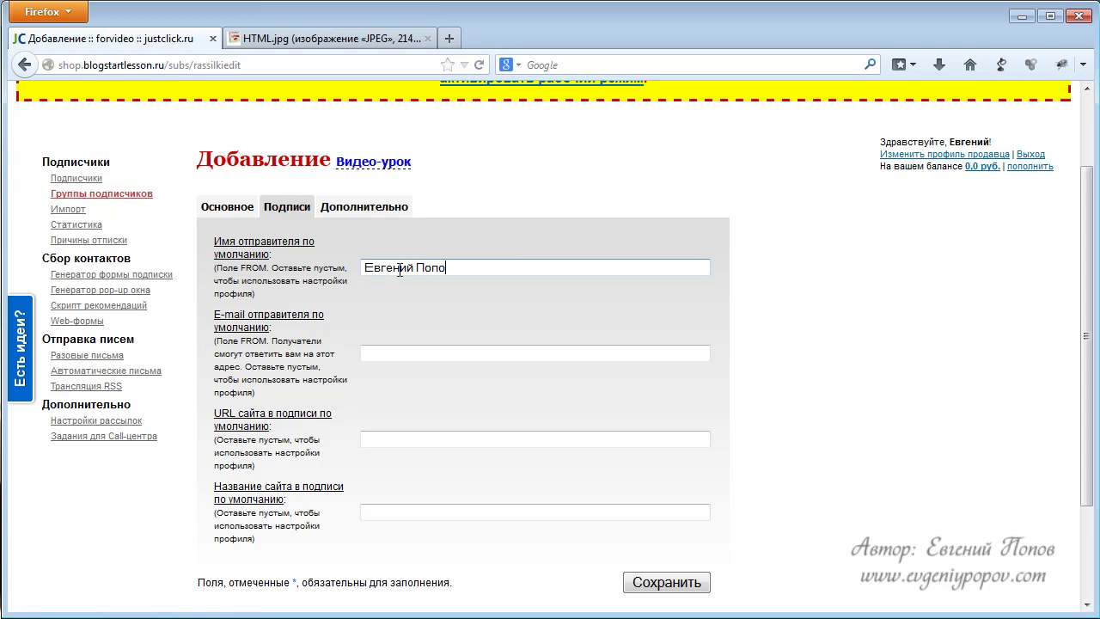
{"action": "type", "text": "в"}
{"action": "left_click", "coordinate": [378, 351]}
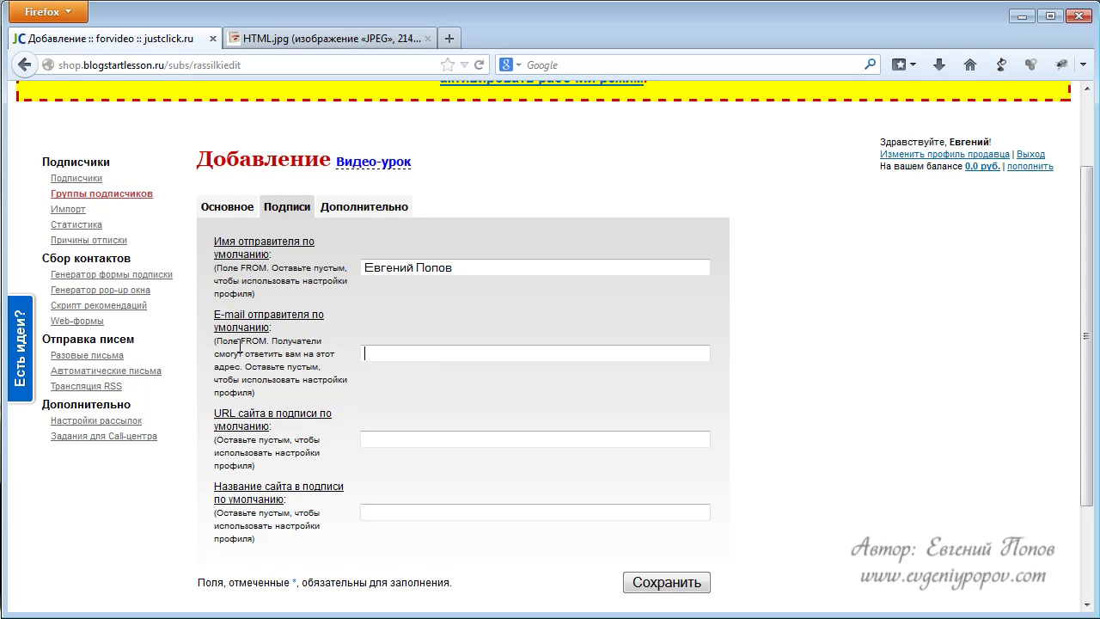
{"action": "left_click", "coordinate": [392, 353]}
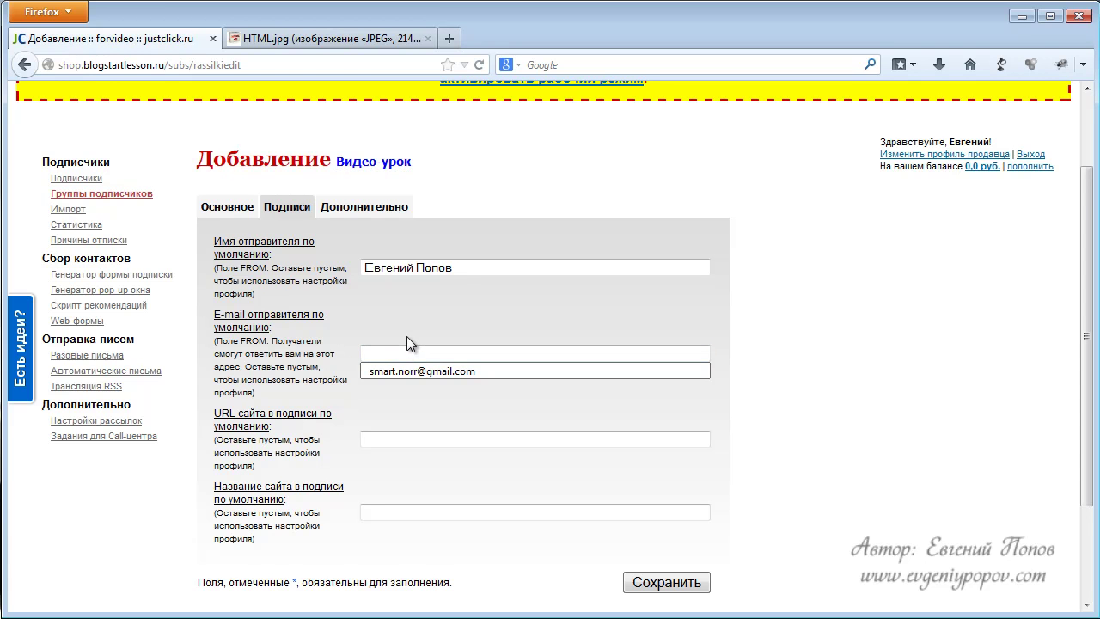
{"action": "left_click", "coordinate": [407, 334]}
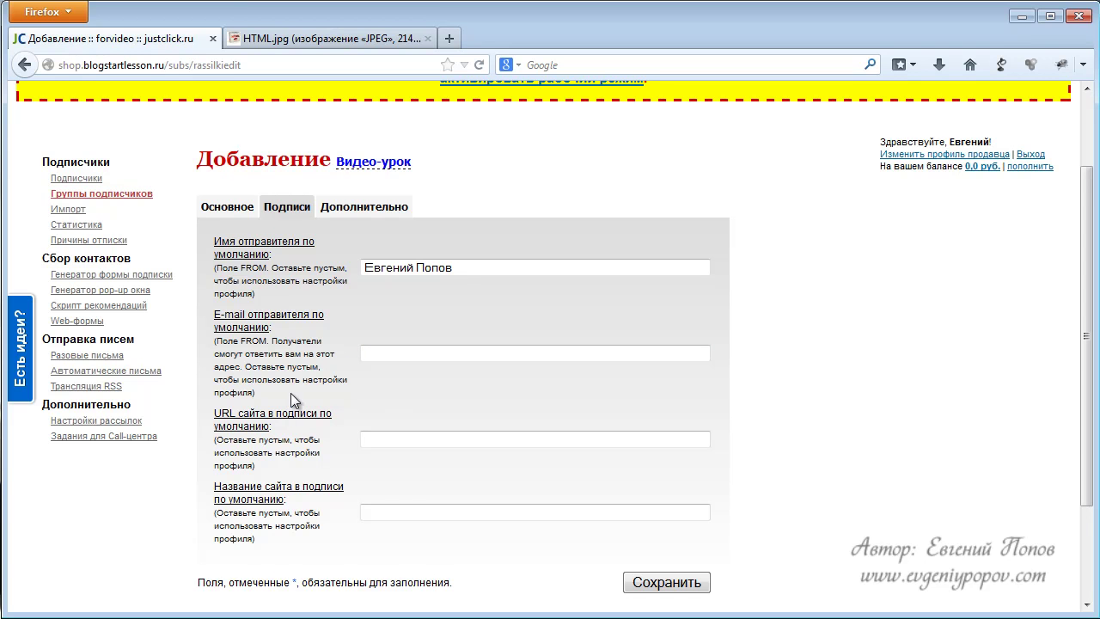
{"action": "left_click", "coordinate": [437, 355]}
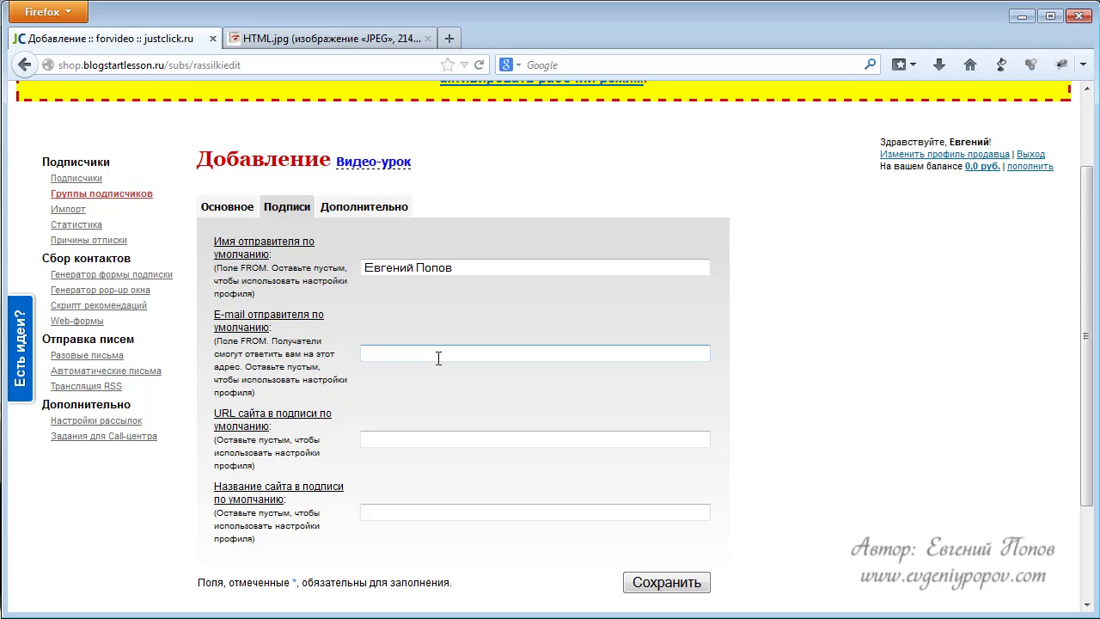
{"action": "left_click", "coordinate": [365, 352]}
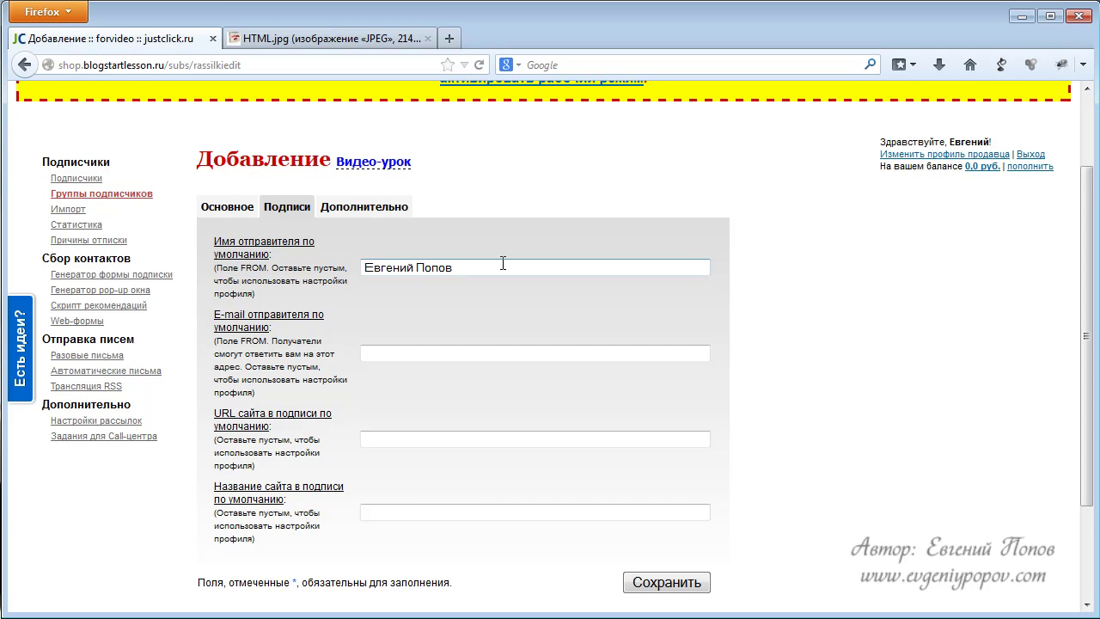
Open the seller profile in a separate tab, check its default e-mail signature settings, and return to the new group form.
{"action": "right_click", "coordinate": [973, 164]}
{"action": "left_click", "coordinate": [979, 169]}
{"action": "left_click", "coordinate": [337, 38]}
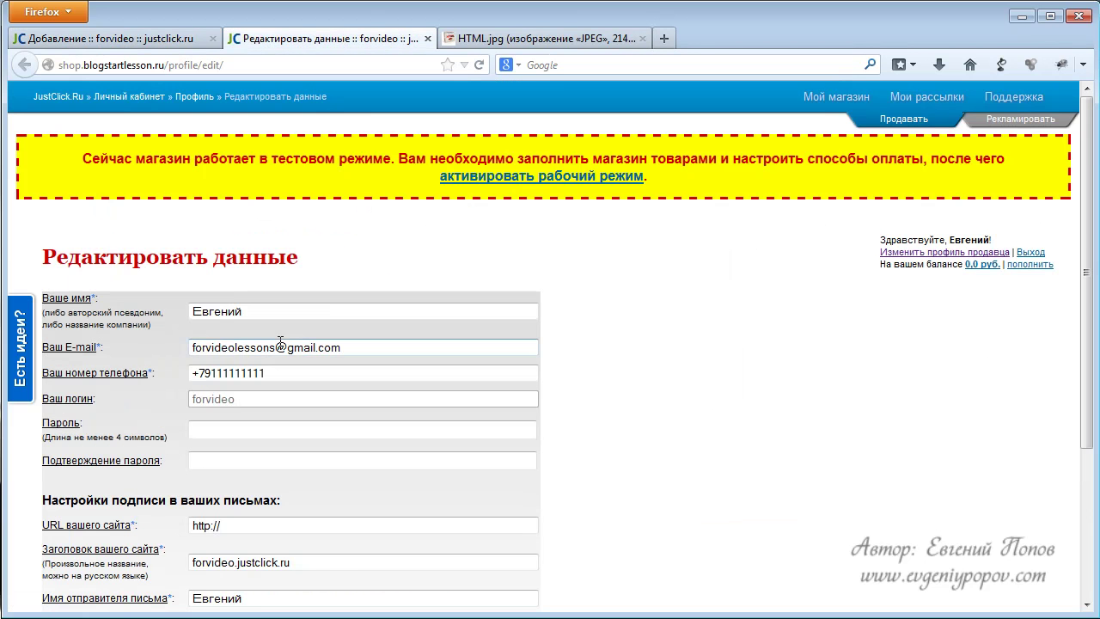
{"action": "scroll", "coordinate": [239, 378], "scroll_direction": "down", "scroll_amount": 2}
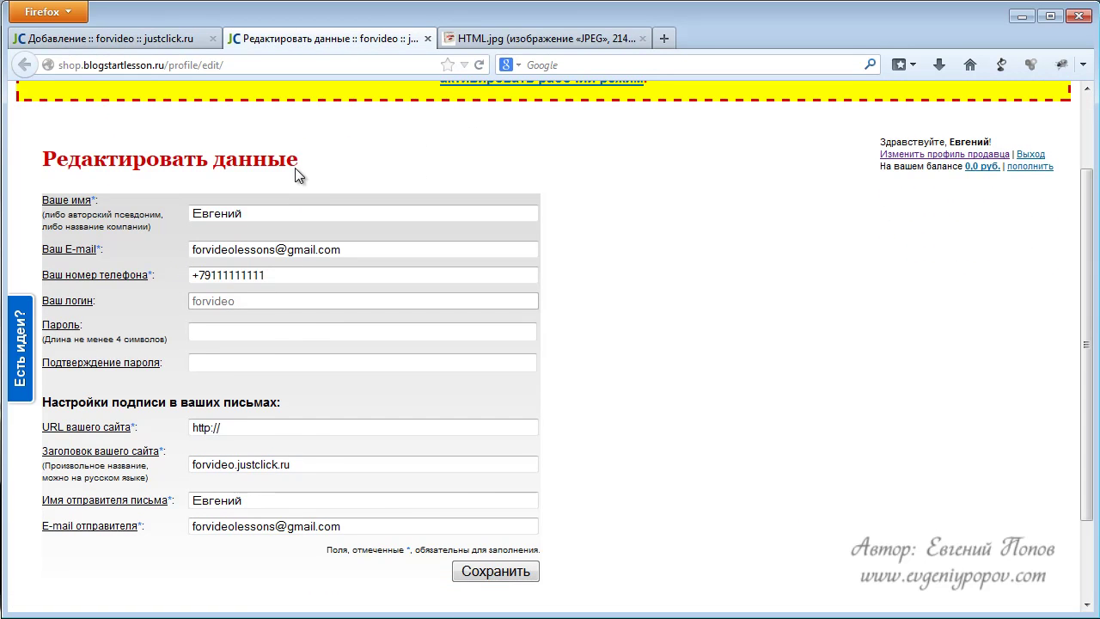
{"action": "left_click", "coordinate": [147, 37]}
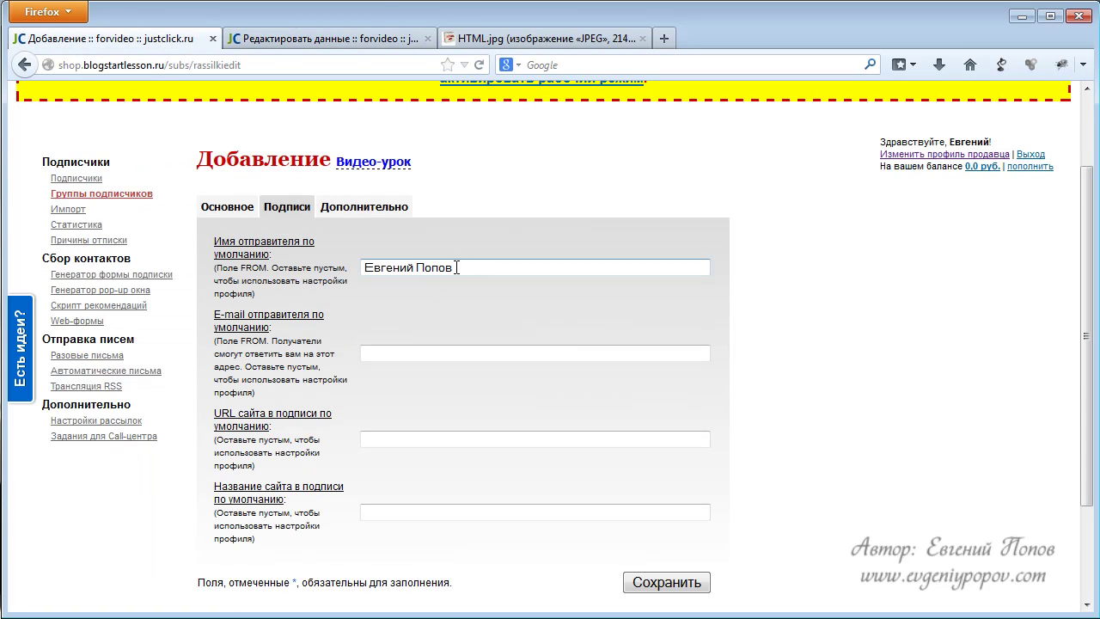
{"action": "left_click", "coordinate": [373, 208]}
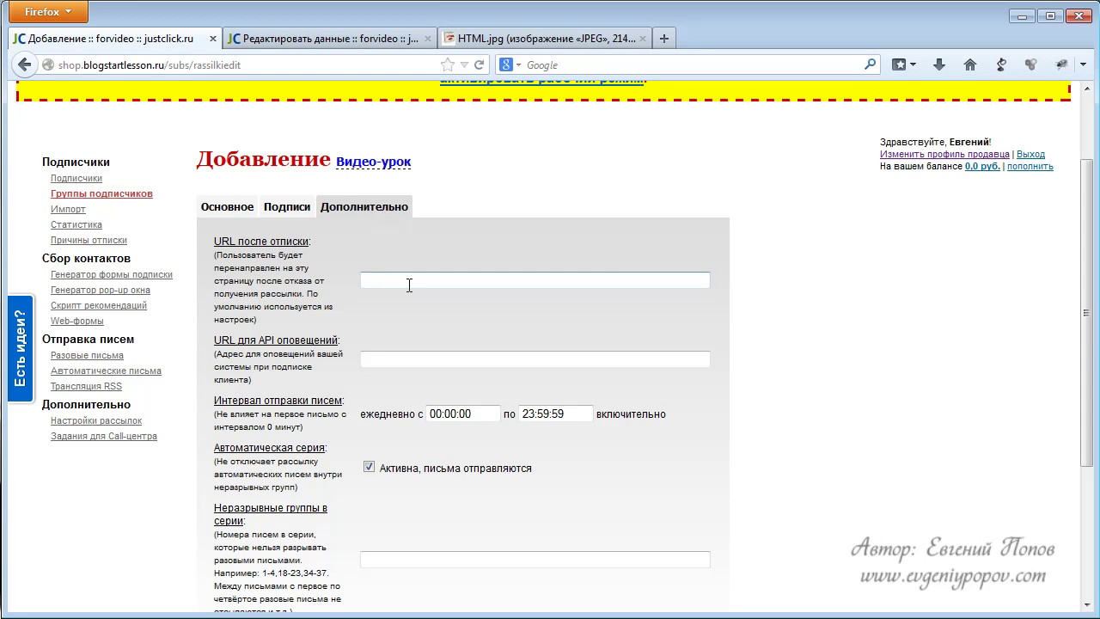
{"action": "type", "text": "http://"}
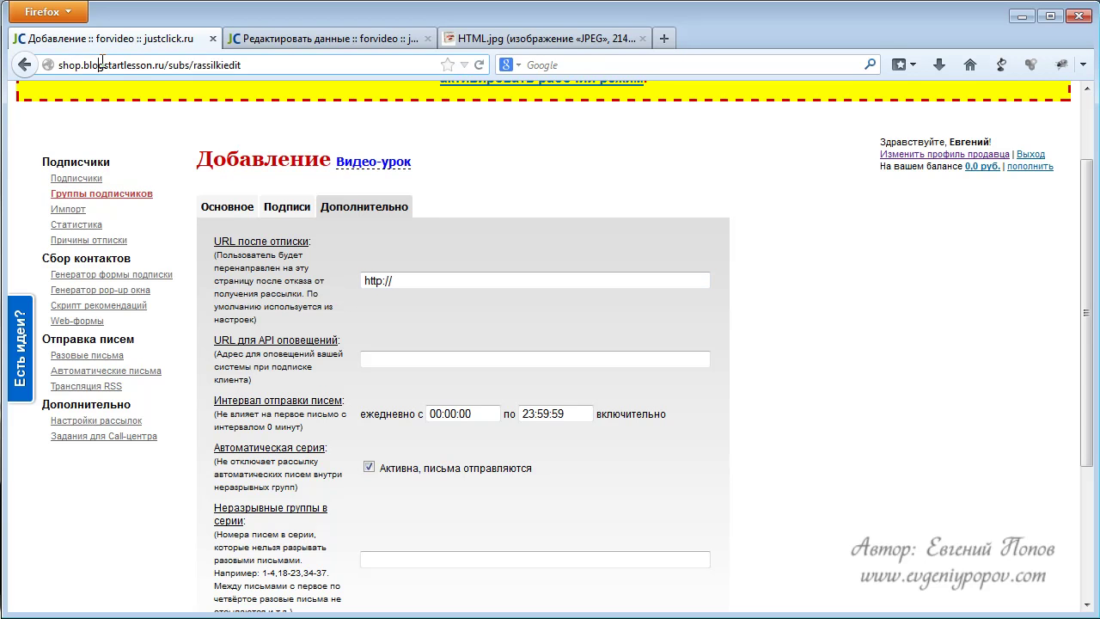
{"action": "left_click_drag", "start_coordinate": [83, 66], "coordinate": [165, 65]}
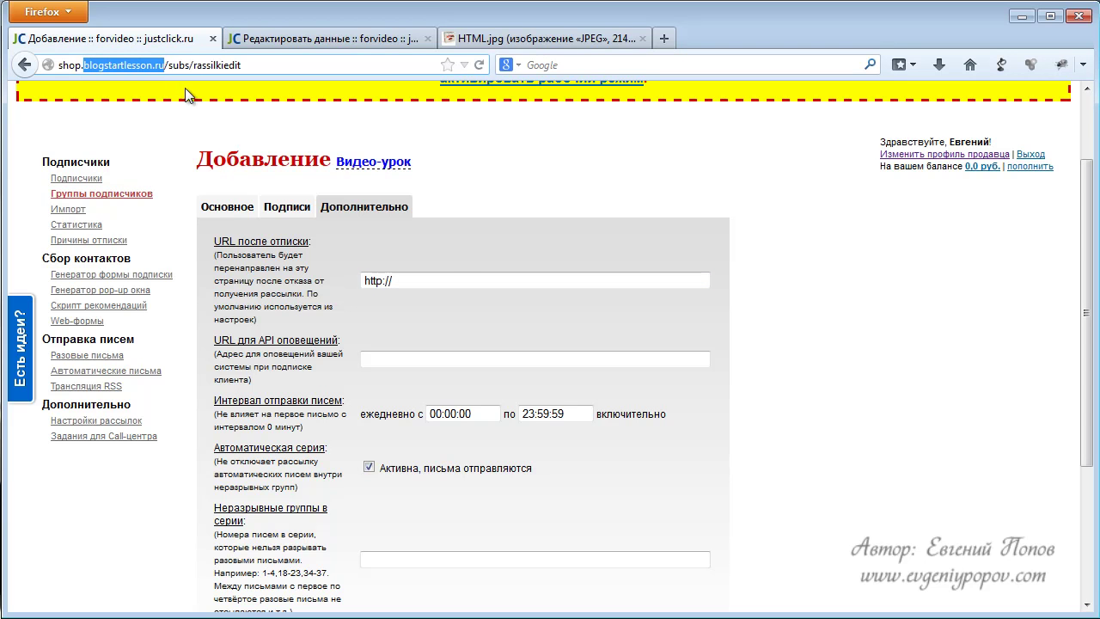
{"action": "key", "text": "ctrl+c"}
{"action": "left_click", "coordinate": [486, 280]}
{"action": "key", "text": "ctrl+v"}
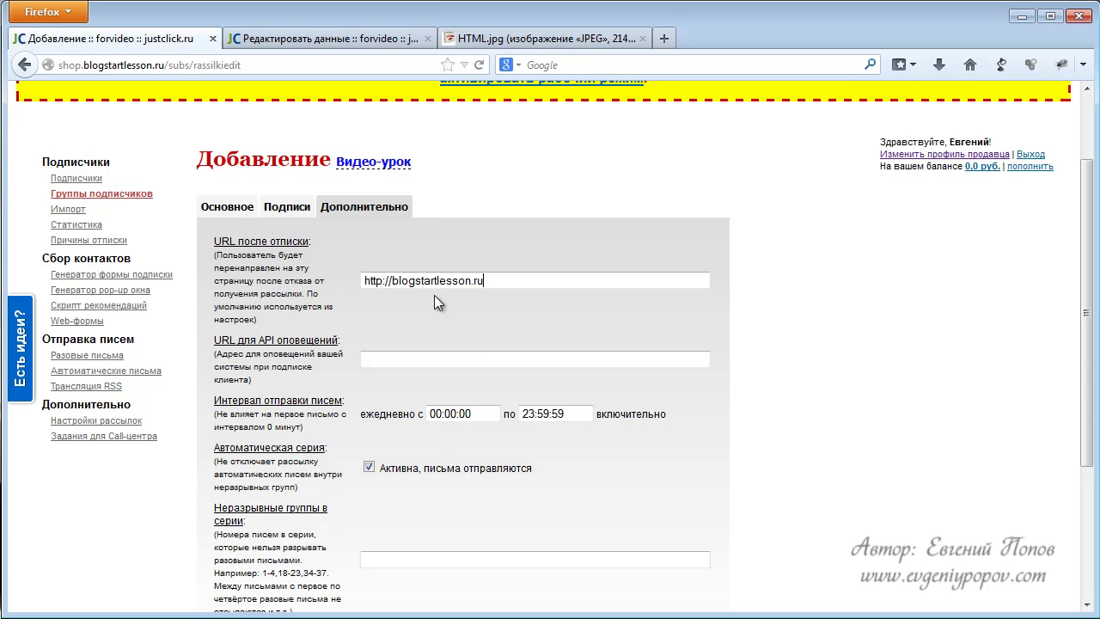
{"action": "left_click", "coordinate": [465, 354]}
{"action": "scroll", "coordinate": [333, 355], "scroll_direction": "down", "scroll_amount": 2}
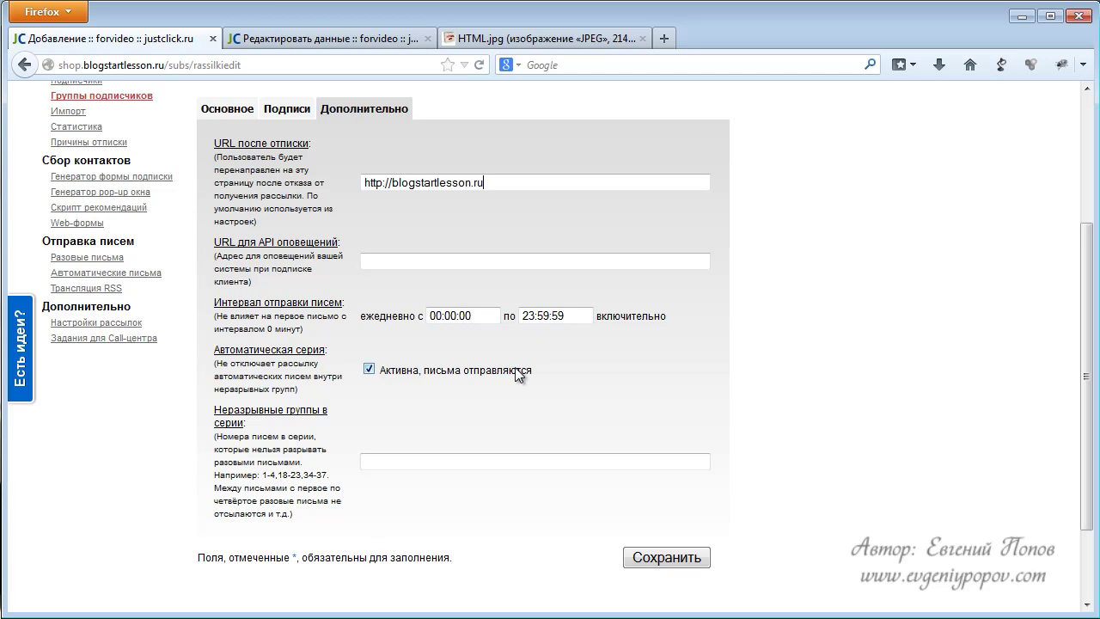
{"action": "left_click", "coordinate": [368, 370]}
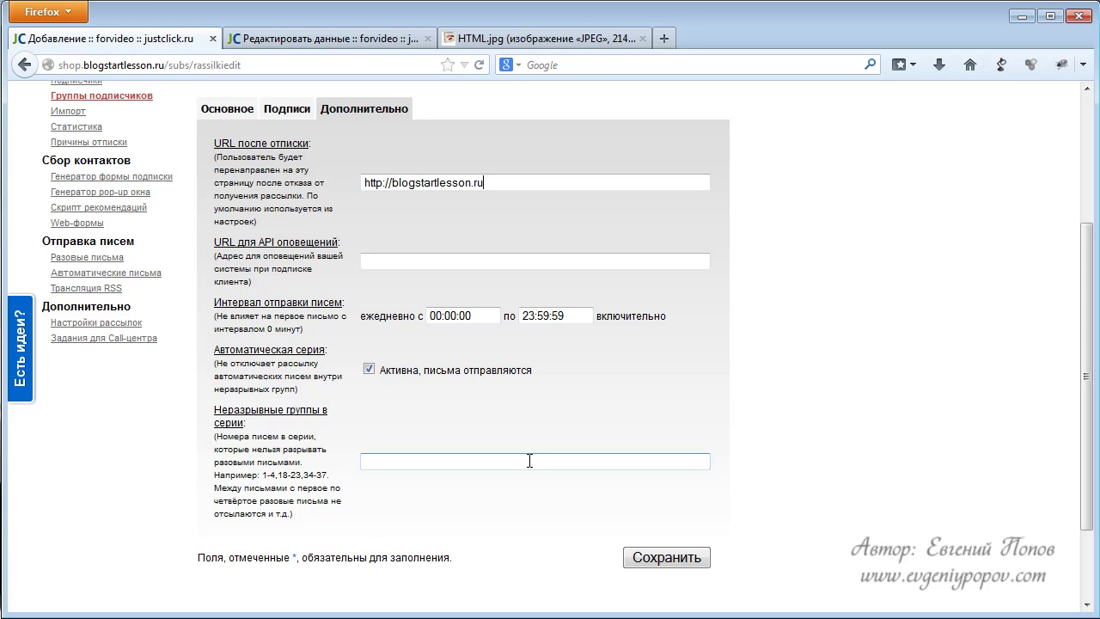
{"action": "type", "text": "1-4"}
{"action": "left_click", "coordinate": [401, 497]}
{"action": "left_click_drag", "start_coordinate": [387, 462], "coordinate": [337, 460]}
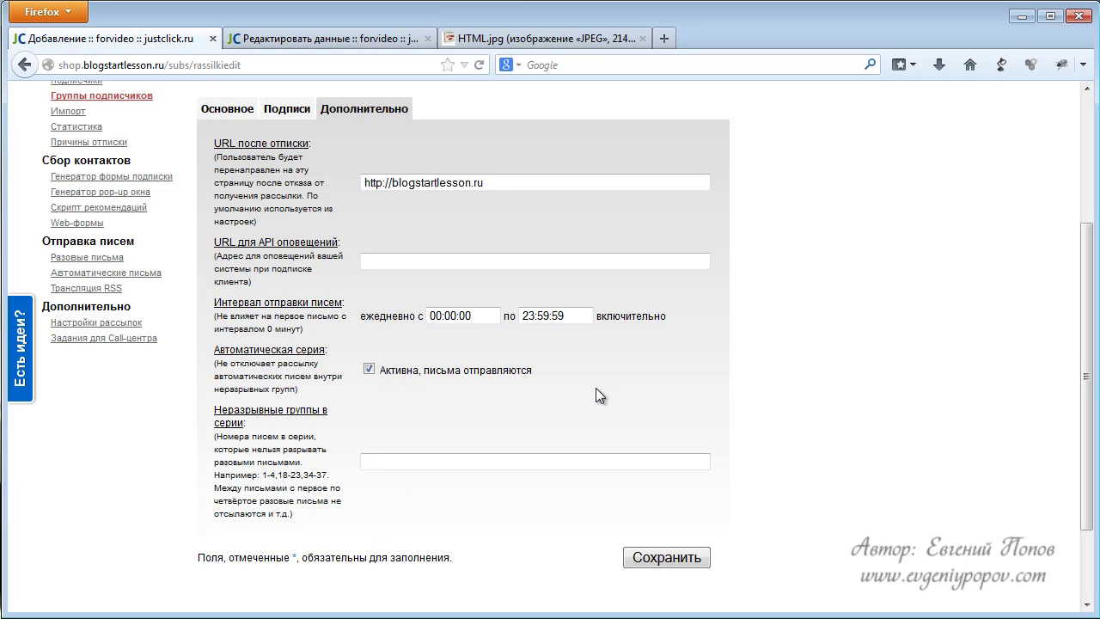
Go back over the group's main settings and save the new subscriber group.
{"action": "scroll", "coordinate": [601, 399], "scroll_direction": "up", "scroll_amount": 2}
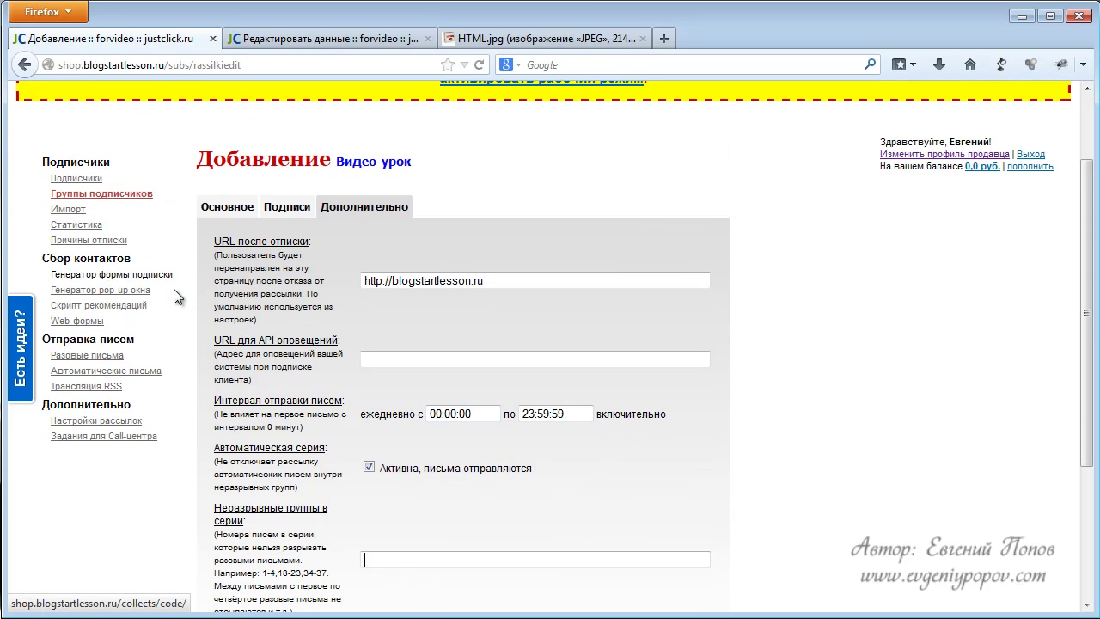
{"action": "left_click", "coordinate": [221, 210]}
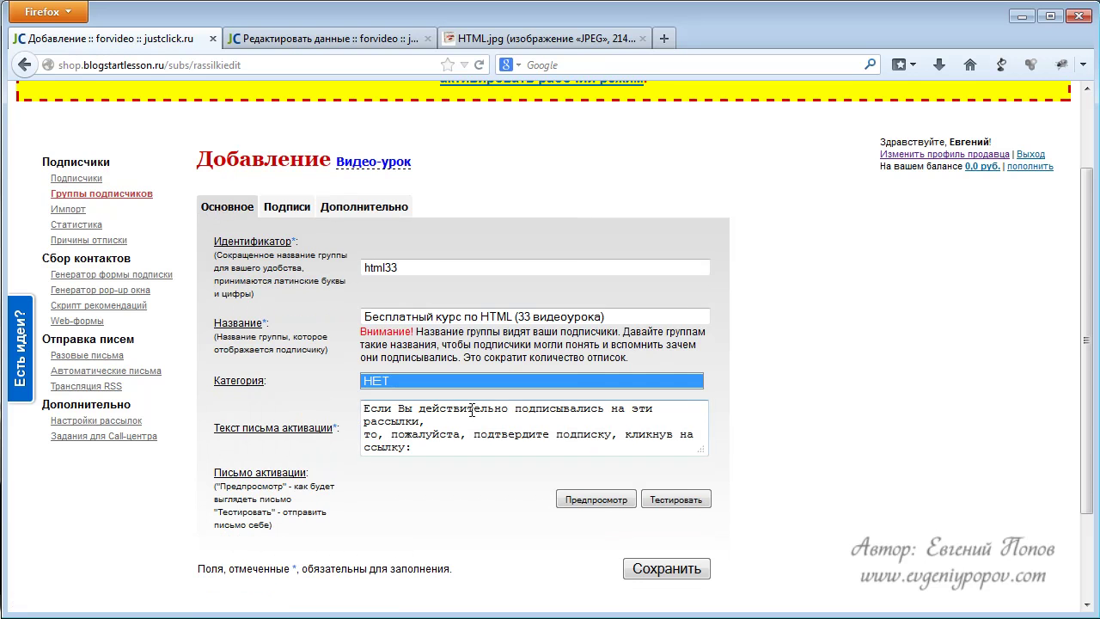
{"action": "scroll", "coordinate": [349, 392], "scroll_direction": "down", "scroll_amount": 1}
{"action": "scroll", "coordinate": [348, 391], "scroll_direction": "down", "scroll_amount": 2}
{"action": "left_click", "coordinate": [663, 470]}
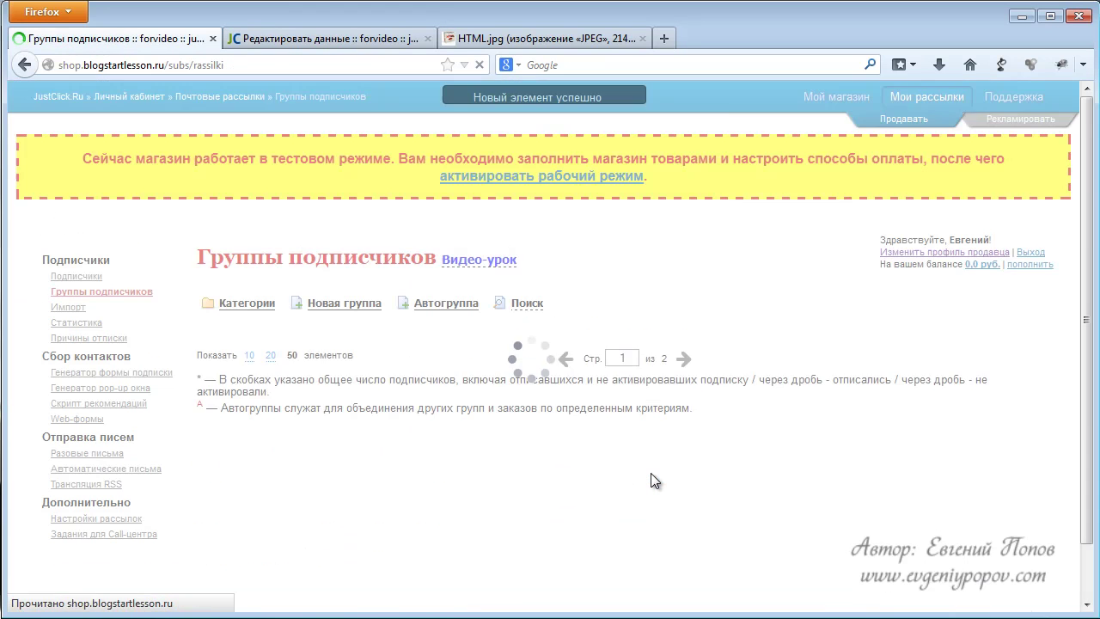
{"action": "scroll", "coordinate": [628, 433], "scroll_direction": "down", "scroll_amount": 2}
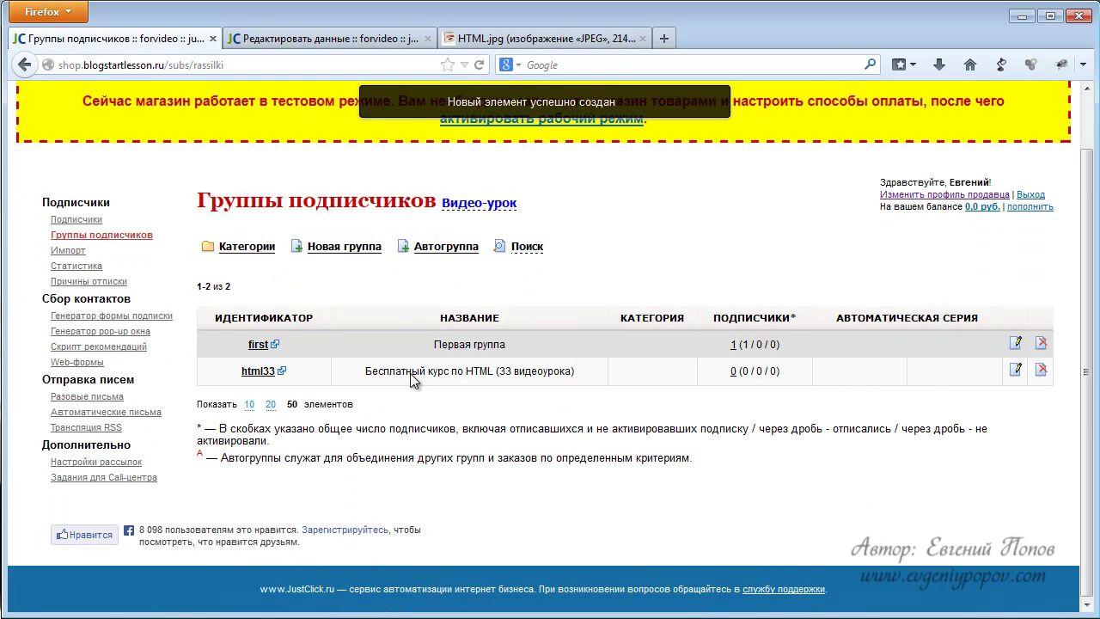